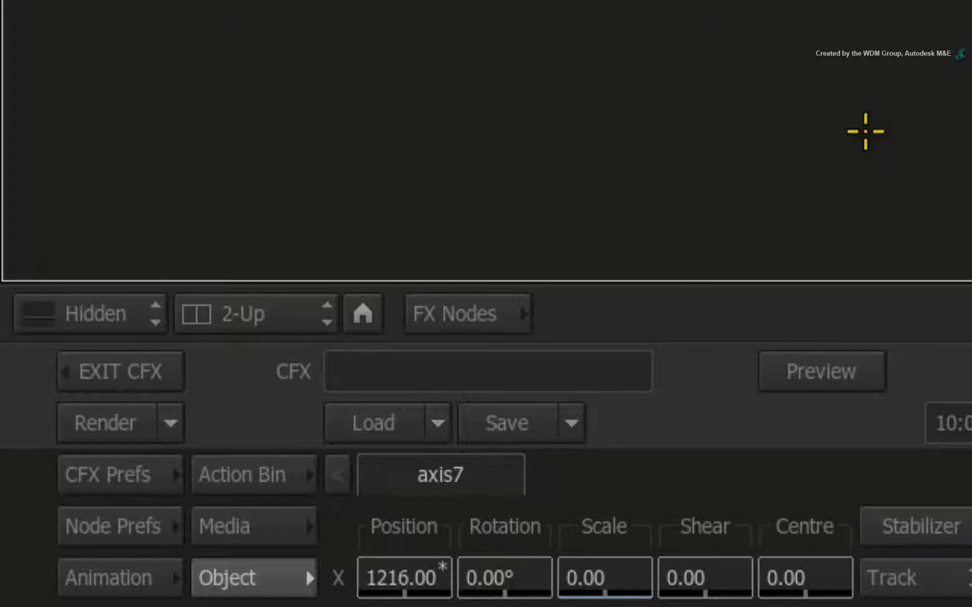
Frame every node with Home, then select and reposition the binocular_pan clip node.
{"action": "left_click", "coordinate": [362, 313]}
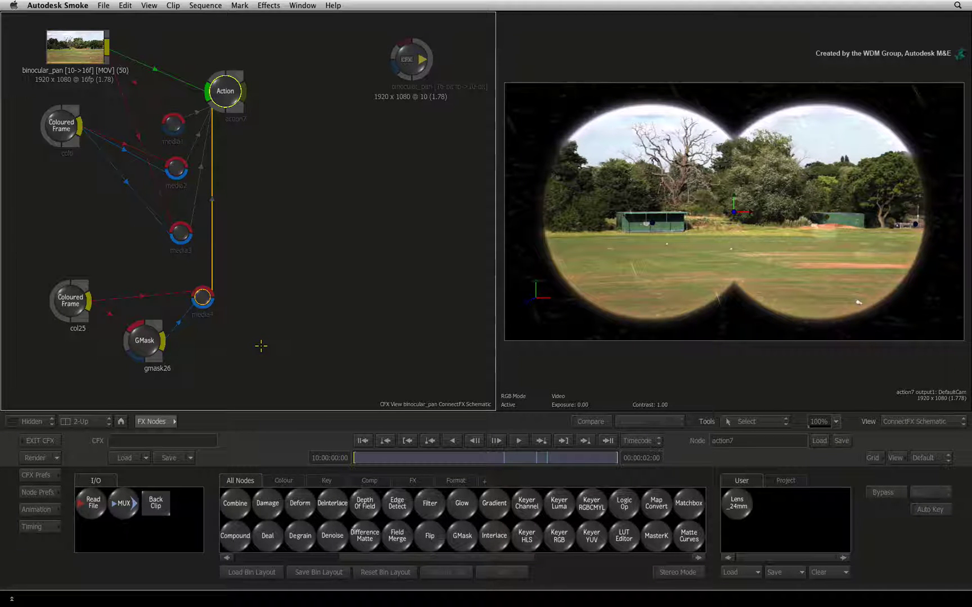
{"action": "left_click", "coordinate": [73, 45]}
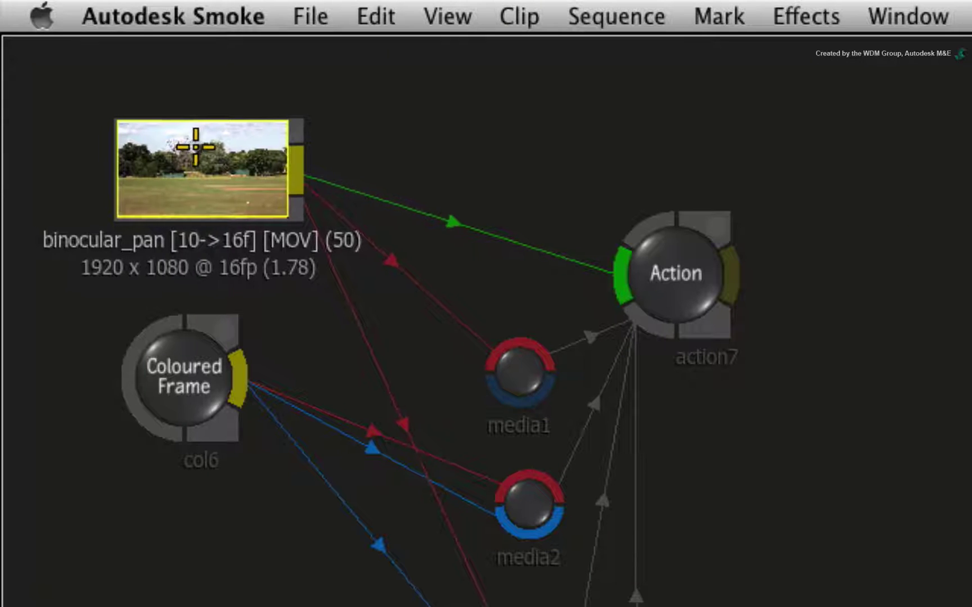
{"action": "left_click_drag", "start_coordinate": [196, 146], "coordinate": [211, 147]}
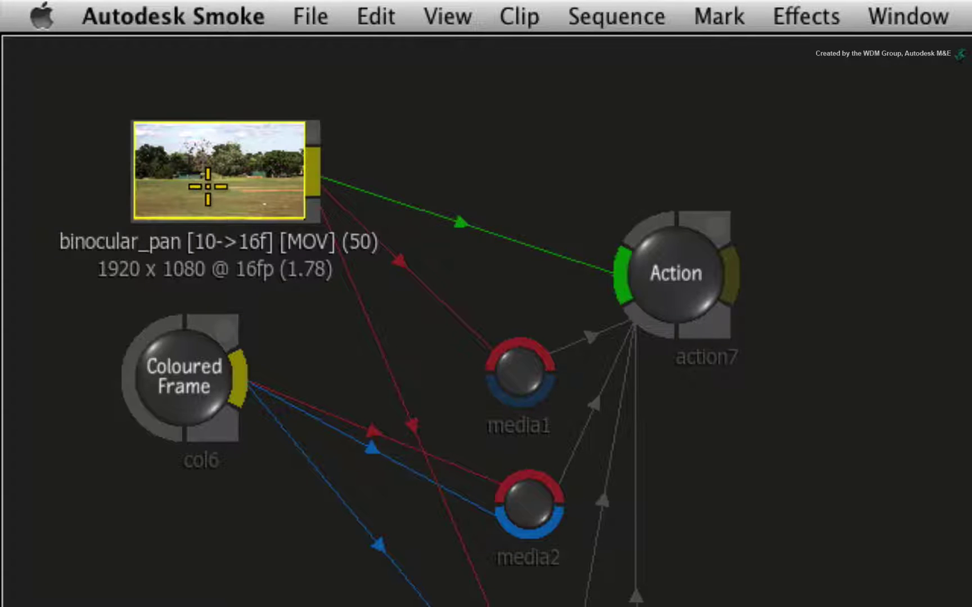
{"action": "left_click_drag", "start_coordinate": [258, 417], "coordinate": [608, 92]}
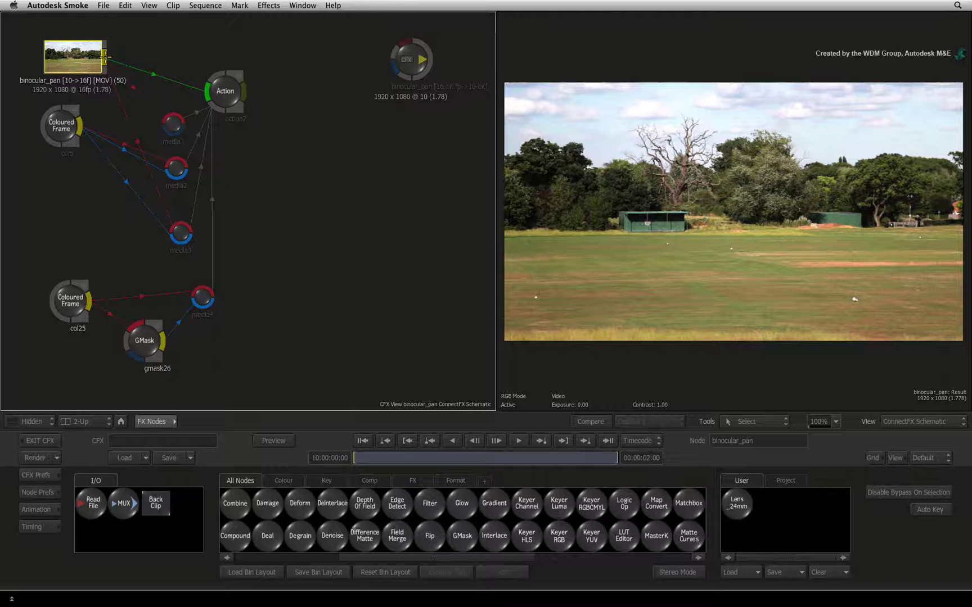
Insert a Damage node into all connections leaving the binocular_pan clip.
{"action": "left_click_drag", "start_coordinate": [69, 51], "coordinate": [70, 49]}
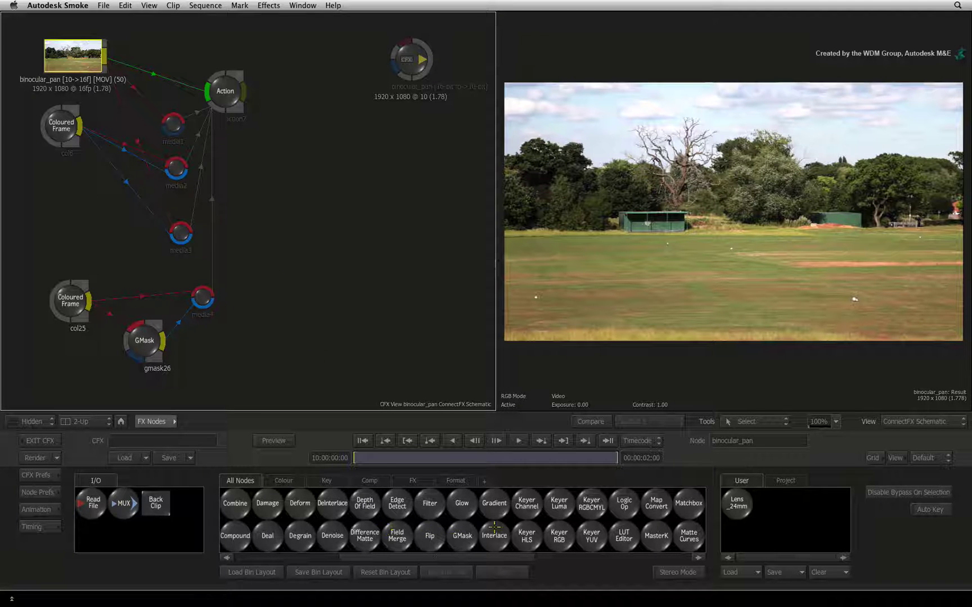
{"action": "scroll", "coordinate": [472, 520], "scroll_direction": "up", "scroll_amount": 3}
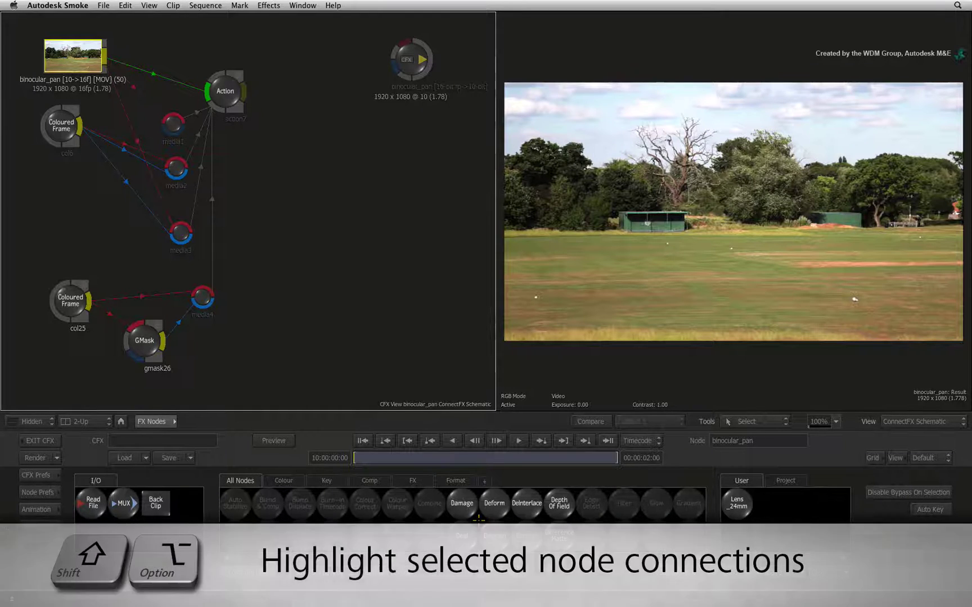
{"action": "key", "text": "shift+alt"}
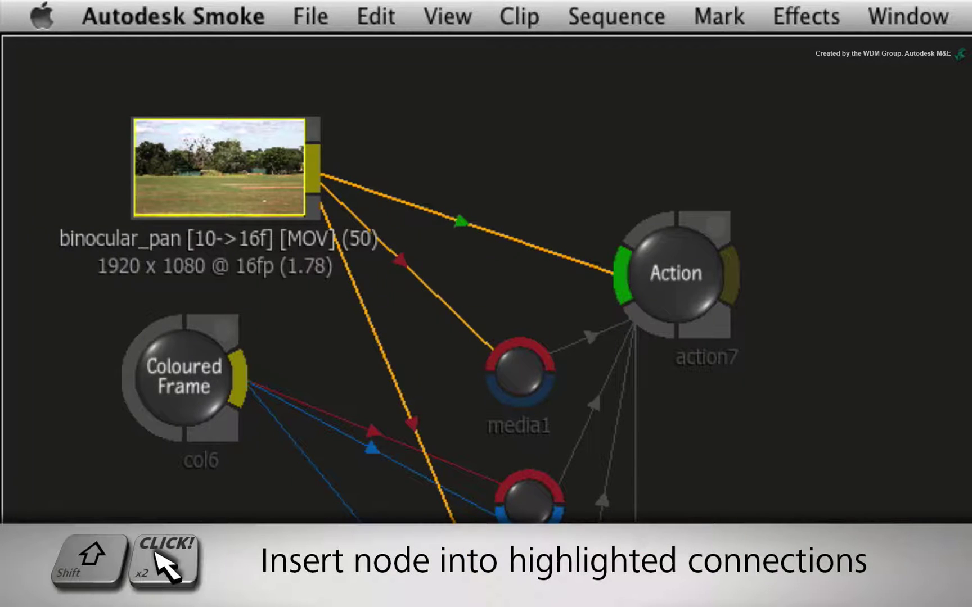
{"action": "double_click", "coordinate": [454, 167], "text": "shift"}
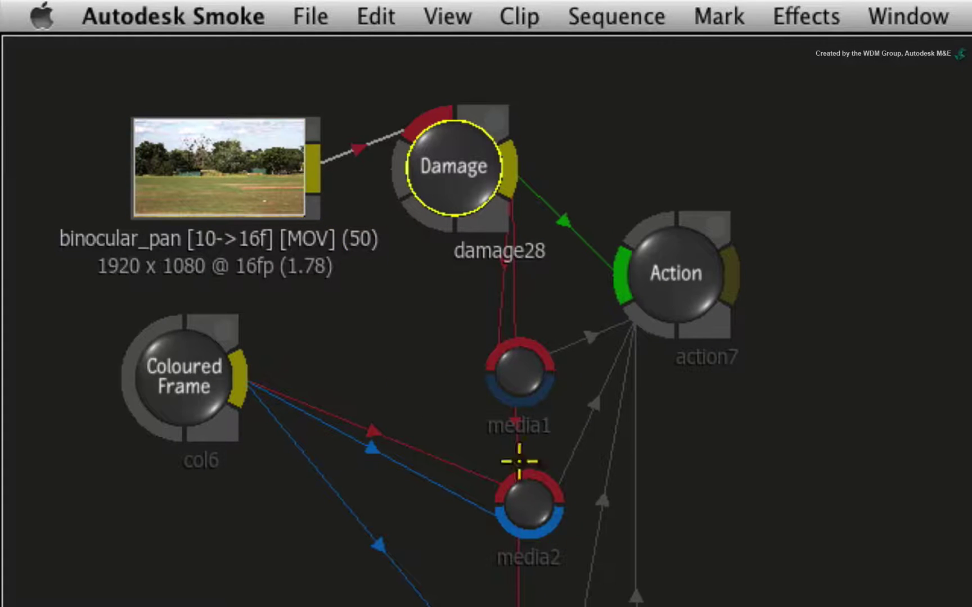
Rearrange the schematic: Damage moved down-left, Action further right, media1 beside Action.
{"action": "mouse_move", "coordinate": [454, 149]}
{"action": "left_mouse_down"}
{"action": "mouse_move", "coordinate": [402, 184]}
{"action": "mouse_move", "coordinate": [404, 158]}
{"action": "left_mouse_up"}
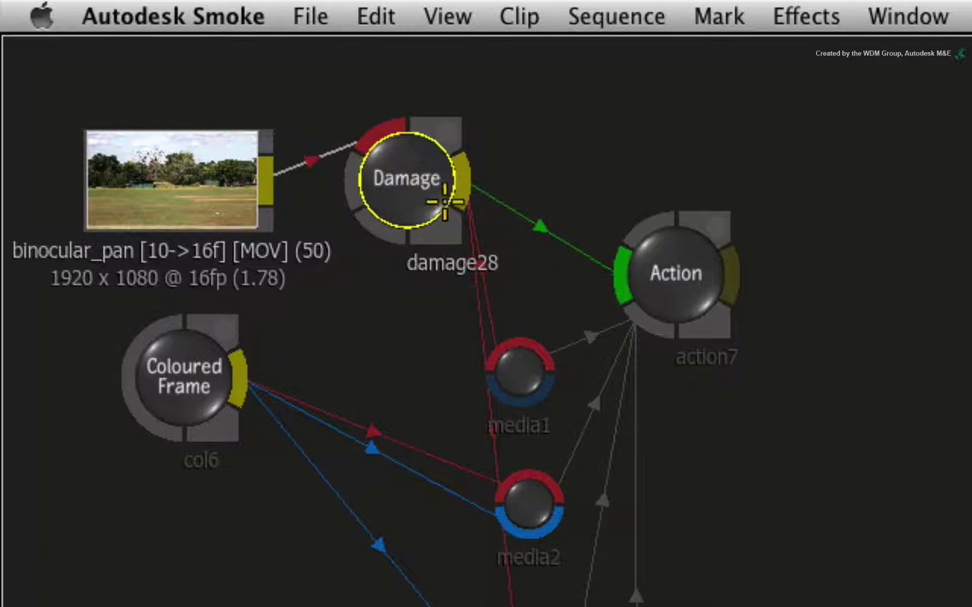
{"action": "left_click", "coordinate": [687, 272]}
{"action": "left_click_drag", "start_coordinate": [693, 272], "coordinate": [866, 262]}
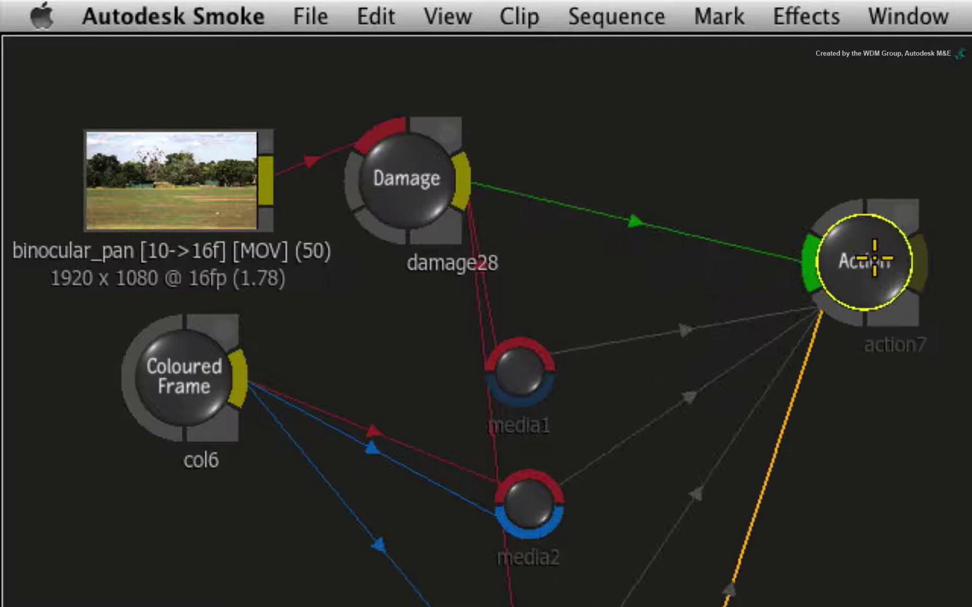
{"action": "left_click_drag", "start_coordinate": [520, 373], "coordinate": [200, 112]}
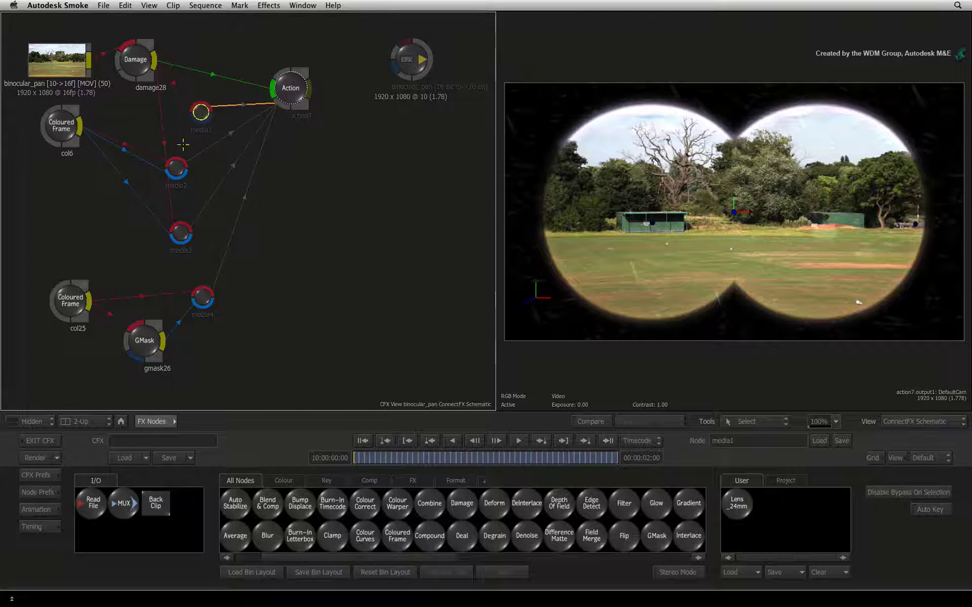
Apply the NightVision damage preset to damage28, replacing its current setup.
{"action": "left_click_drag", "start_coordinate": [176, 169], "coordinate": [195, 160]}
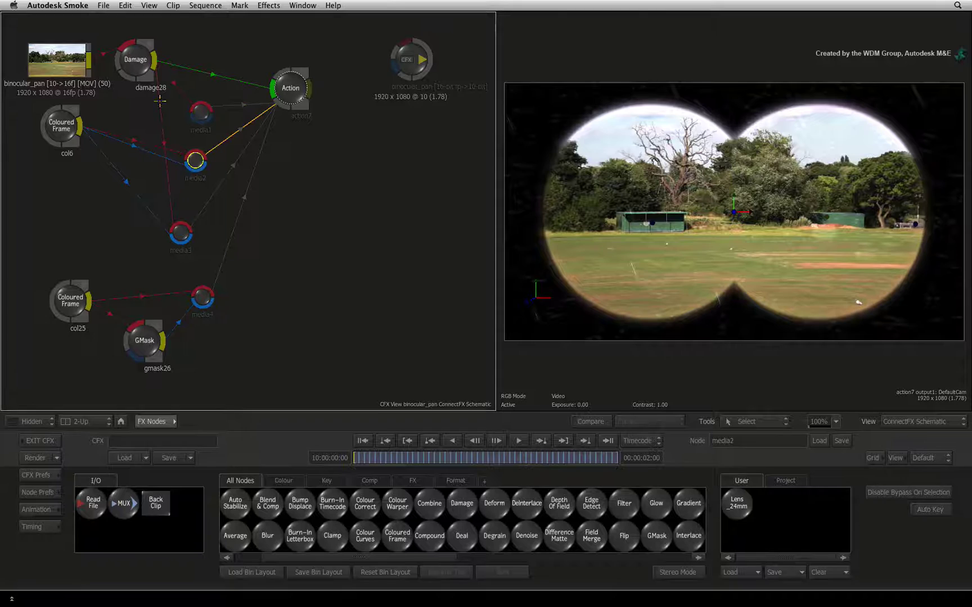
{"action": "left_click", "coordinate": [136, 67]}
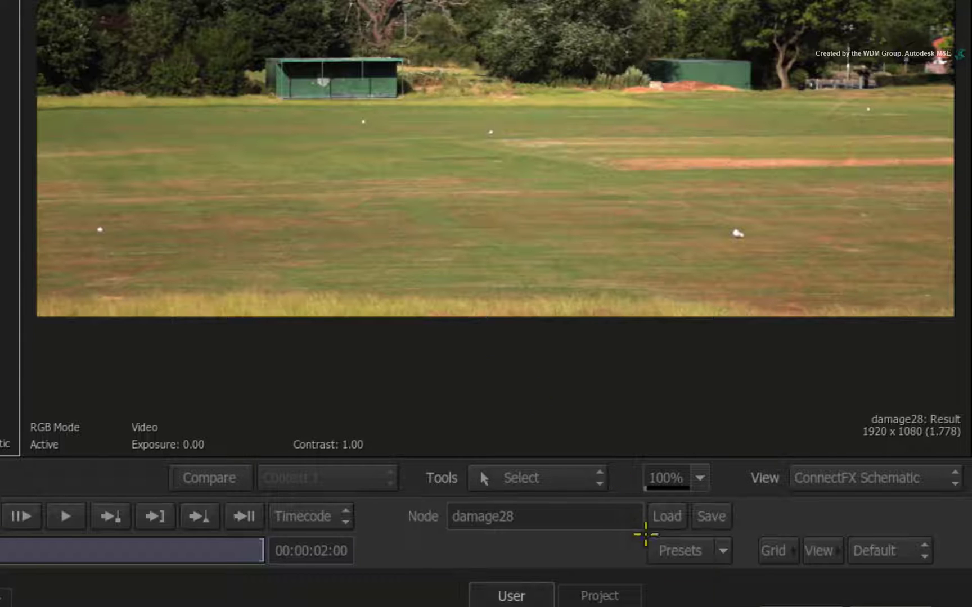
{"action": "left_click", "coordinate": [722, 550]}
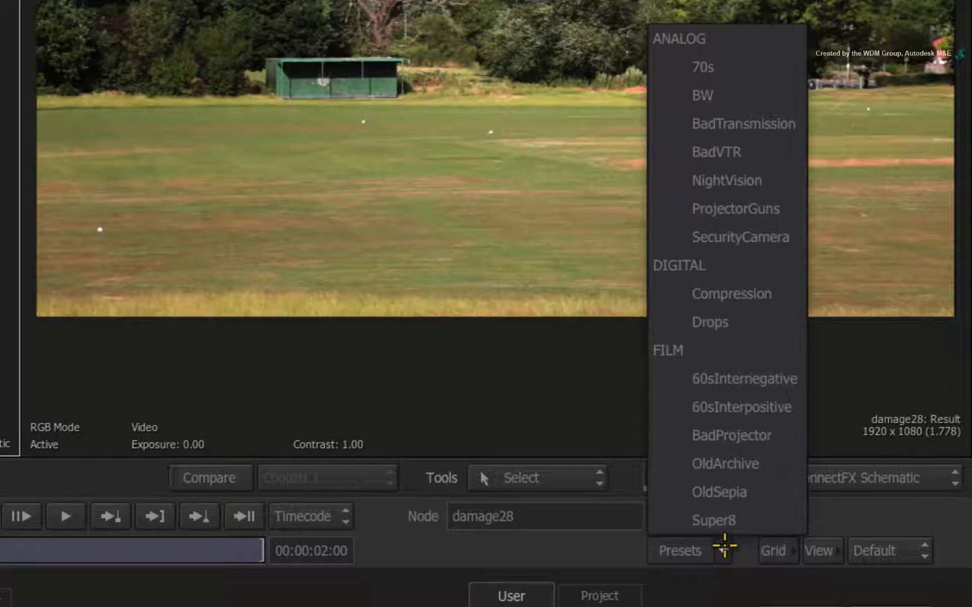
{"action": "left_click", "coordinate": [764, 179]}
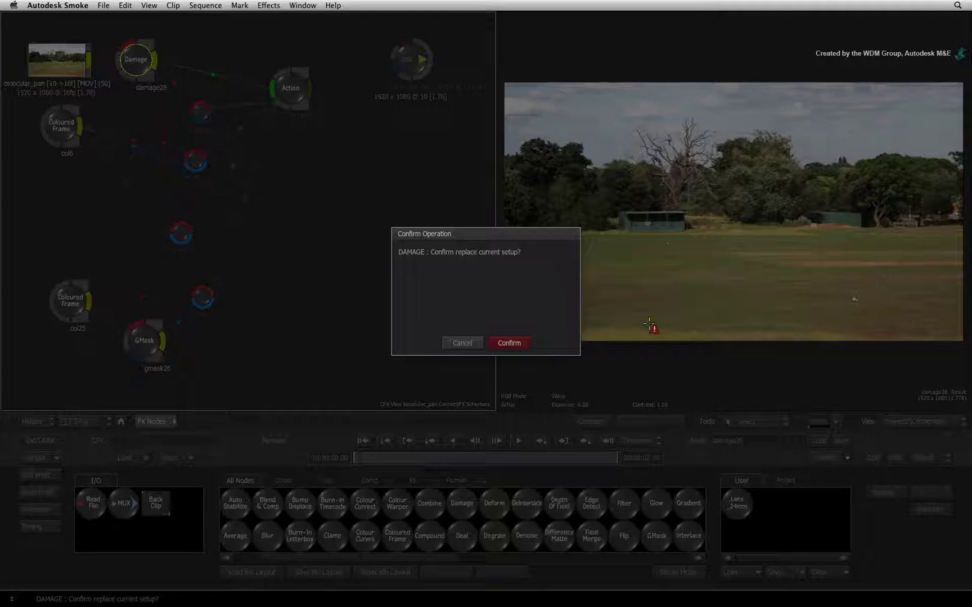
{"action": "left_click", "coordinate": [512, 341]}
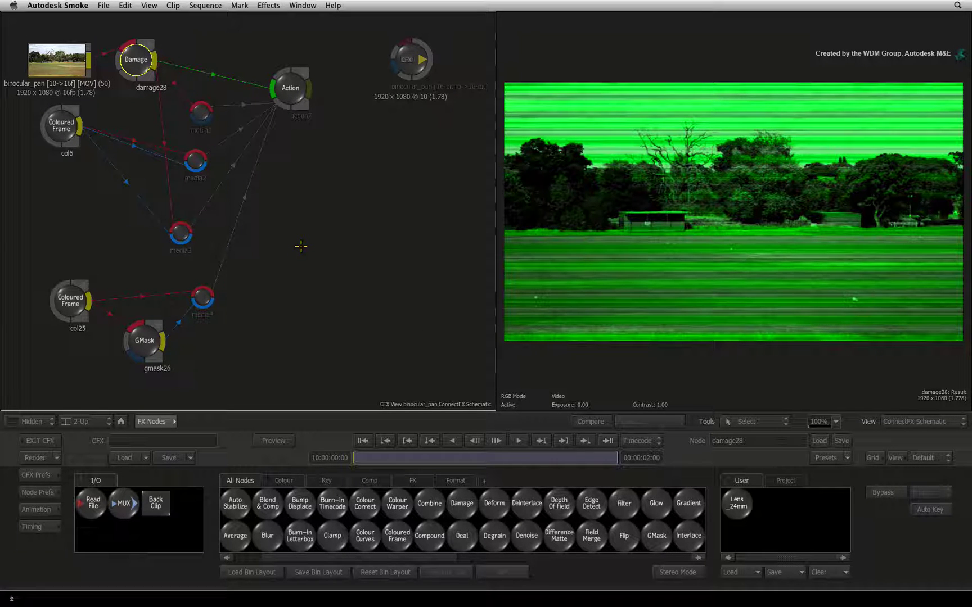
Set the damage28 scanline Scale to 5 and transparency to 35%.
{"action": "double_click", "coordinate": [136, 67]}
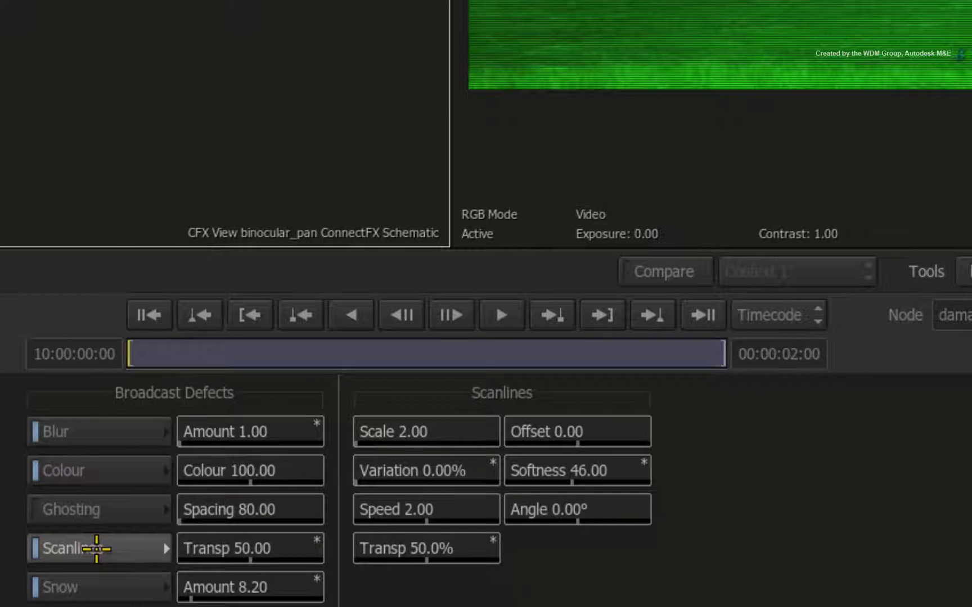
{"action": "left_click", "coordinate": [456, 432]}
{"action": "type", "text": "5"}
{"action": "key", "text": "Return"}
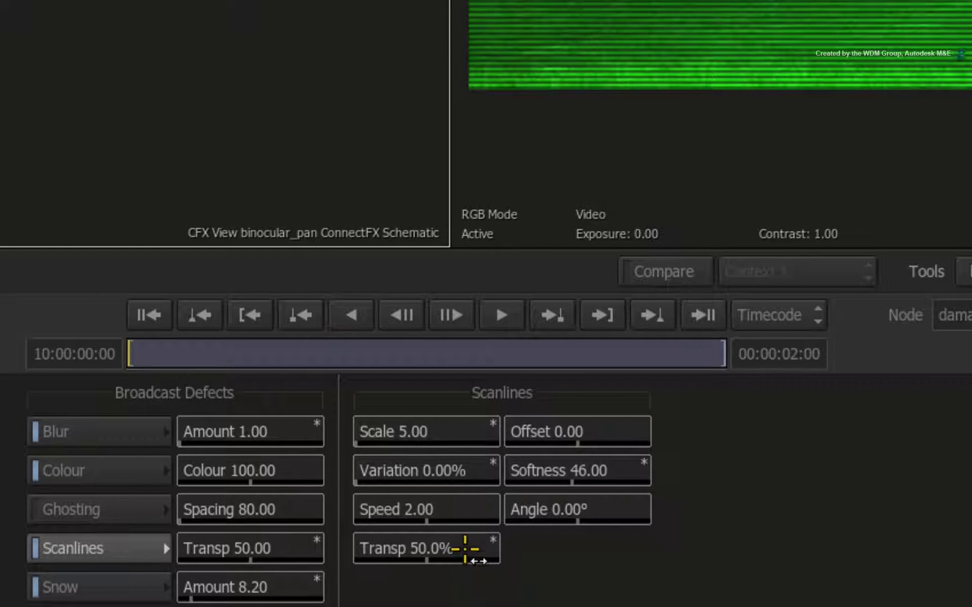
{"action": "left_click", "coordinate": [464, 548]}
{"action": "type", "text": "35"}
{"action": "key", "text": "Return"}
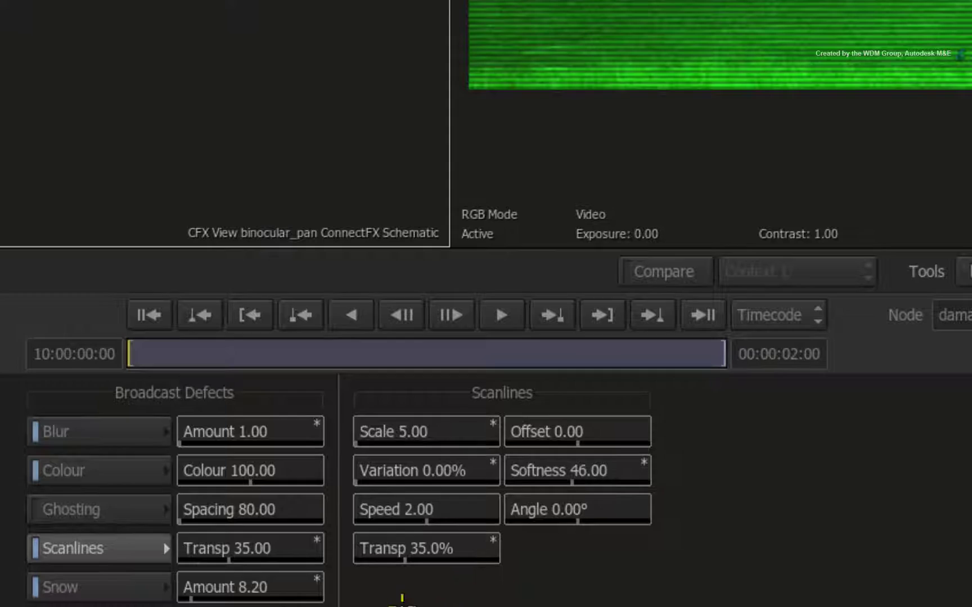
Set the Colour defect tint to Contrast 135, Brightness 100 and Colour 50.
{"action": "left_click", "coordinate": [121, 471]}
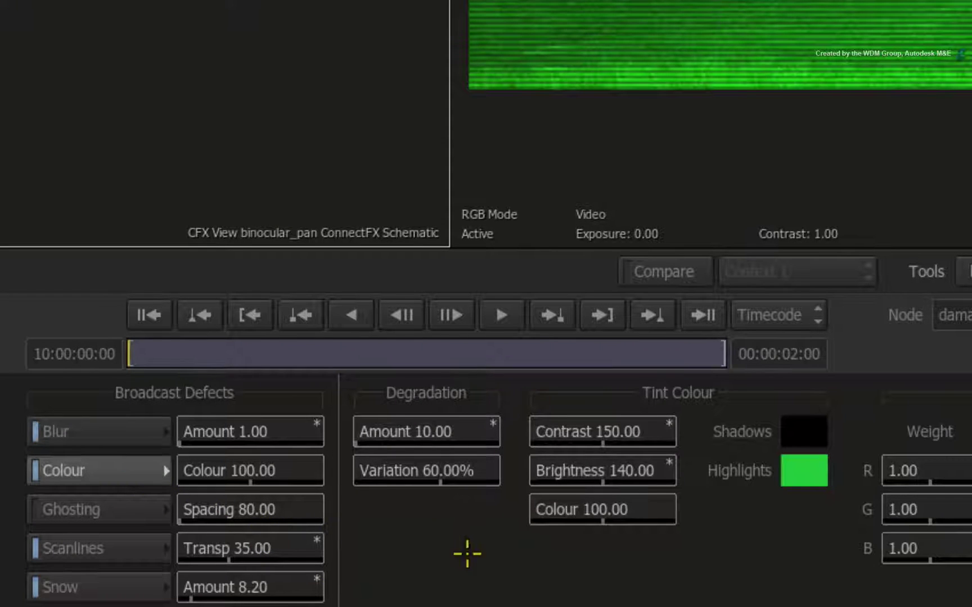
{"action": "left_click", "coordinate": [634, 431]}
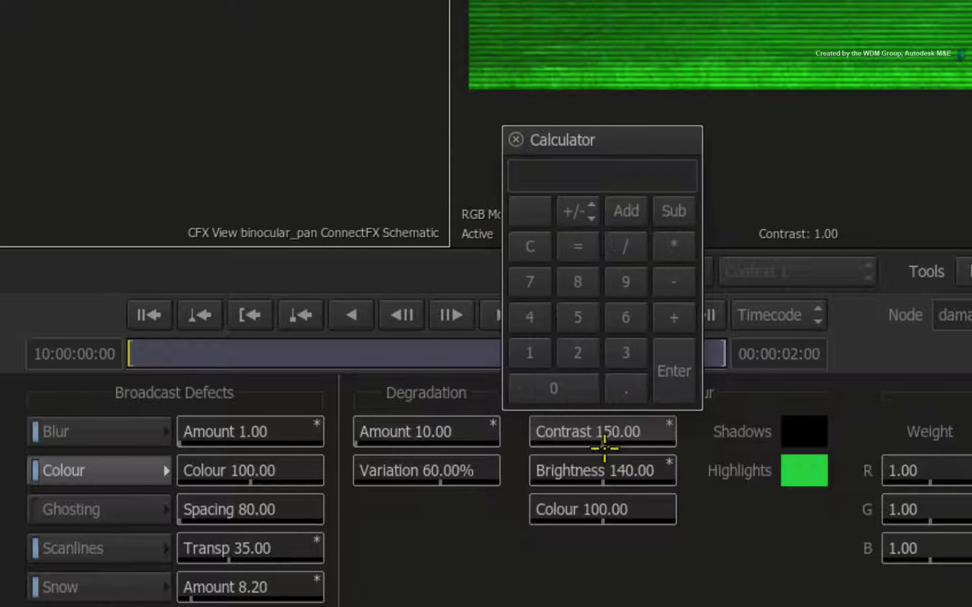
{"action": "type", "text": "135"}
{"action": "key", "text": "Return"}
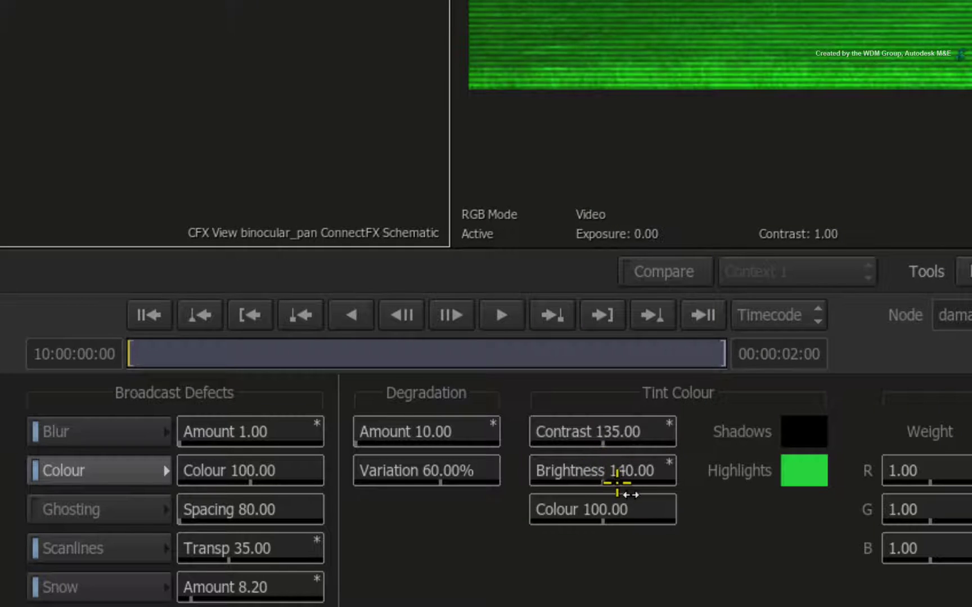
{"action": "left_click", "coordinate": [619, 471]}
{"action": "type", "text": "100"}
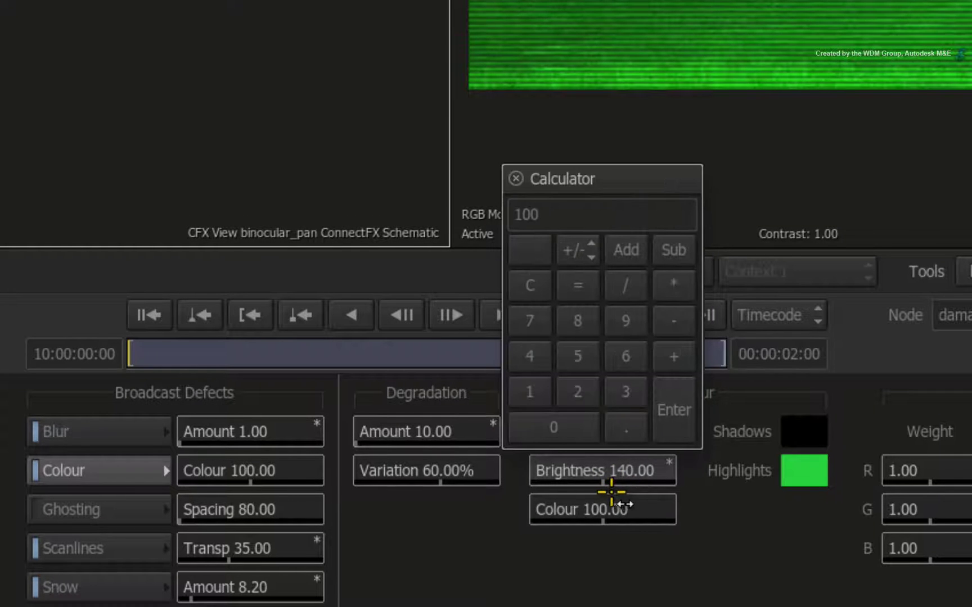
{"action": "key", "text": "Return"}
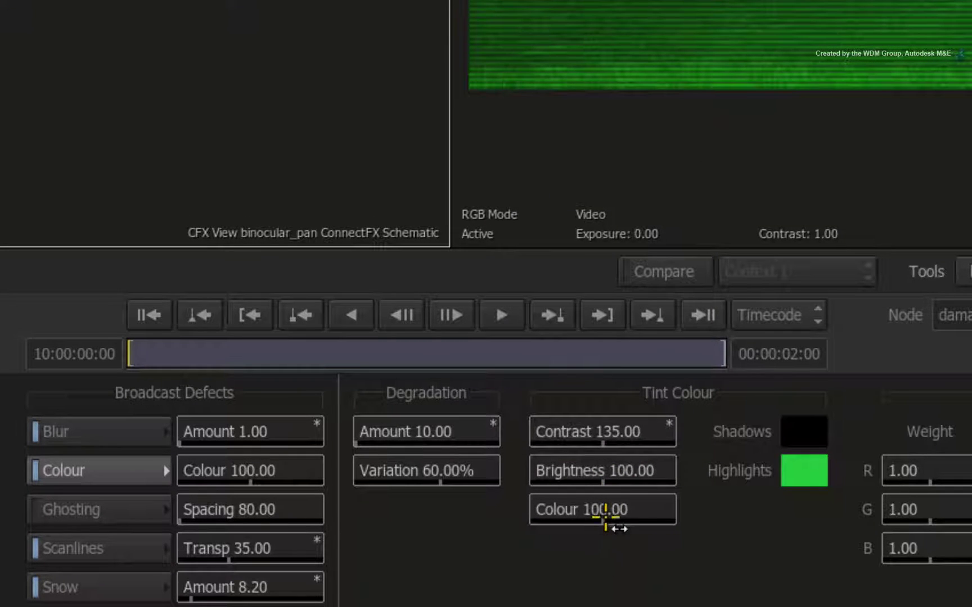
{"action": "left_click", "coordinate": [607, 509]}
{"action": "type", "text": "50"}
{"action": "key", "text": "Return"}
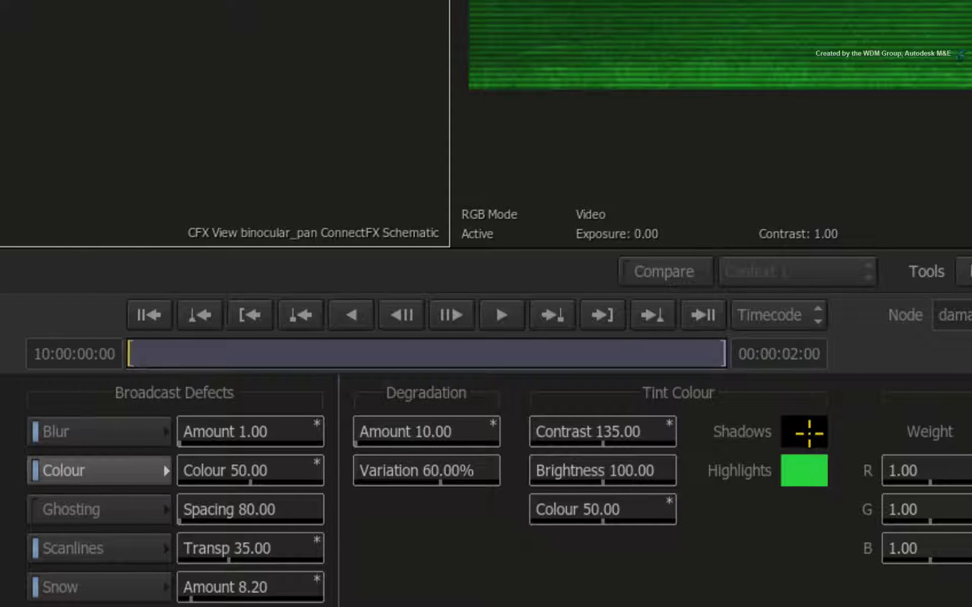
Raise the shadow tint colour's lightness to about 0.14 in HLS mode.
{"action": "left_click", "coordinate": [808, 432]}
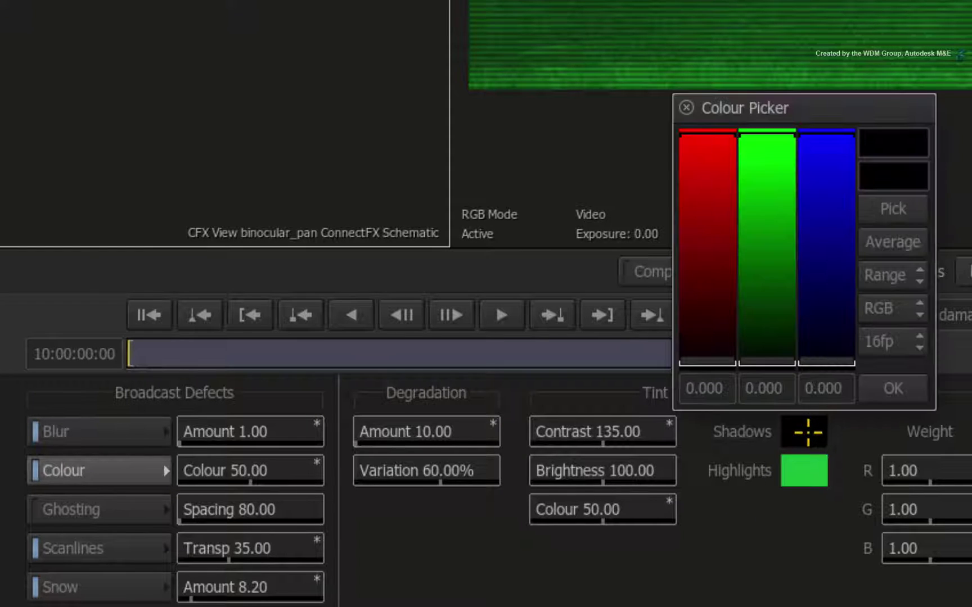
{"action": "left_click", "coordinate": [909, 309]}
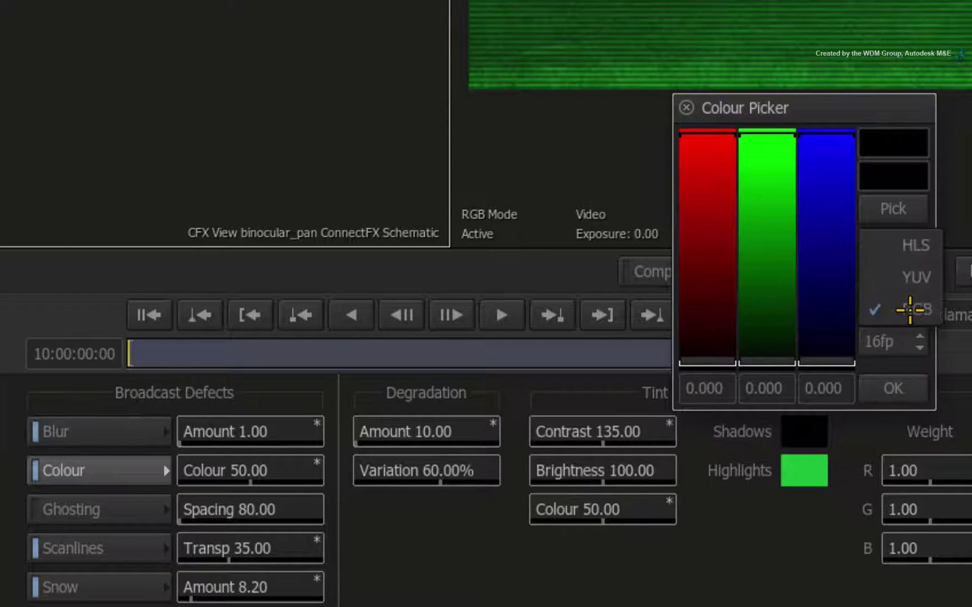
{"action": "left_click", "coordinate": [916, 246]}
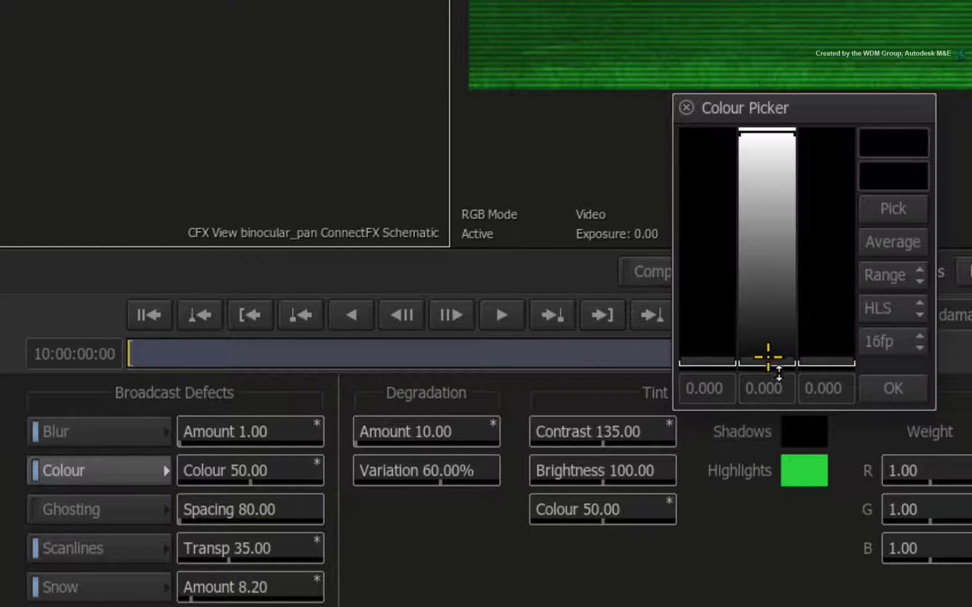
{"action": "left_click_drag", "start_coordinate": [769, 354], "coordinate": [766, 342]}
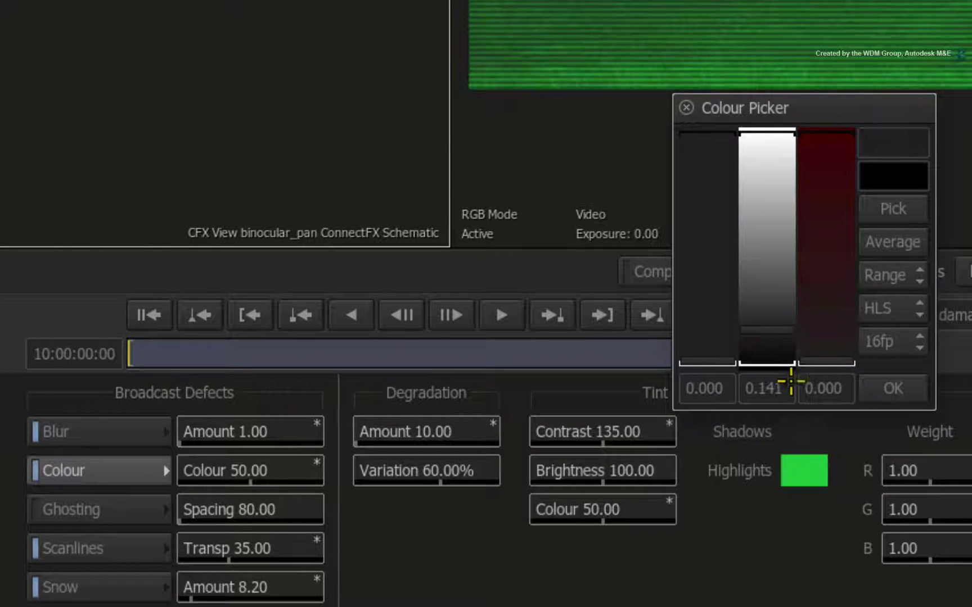
{"action": "left_click", "coordinate": [894, 390]}
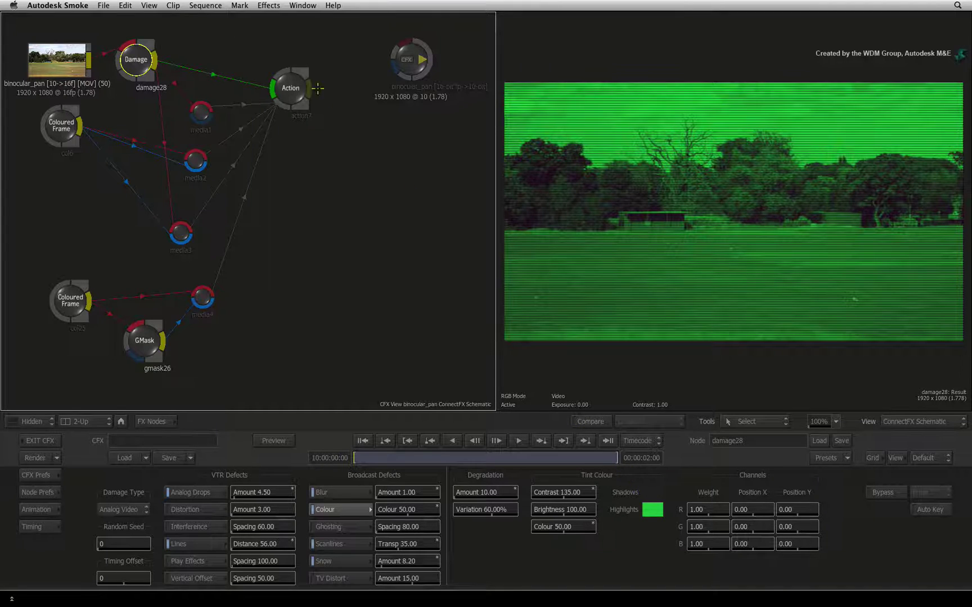
Select the Action node to show its media layer list.
{"action": "left_click", "coordinate": [291, 98]}
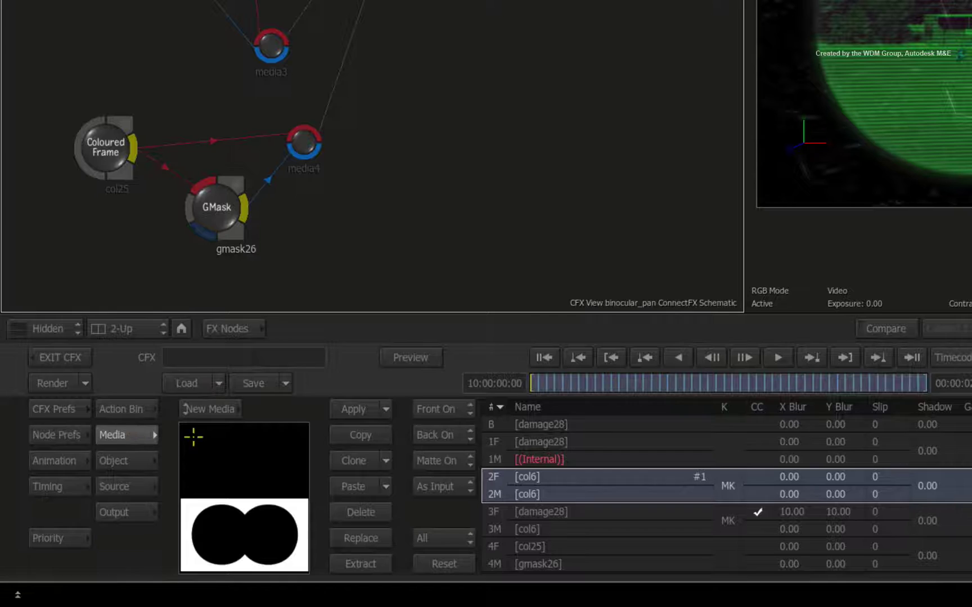
Enable colour correction on fill layer 1F and set its saturation to 50.
{"action": "left_click", "coordinate": [496, 443]}
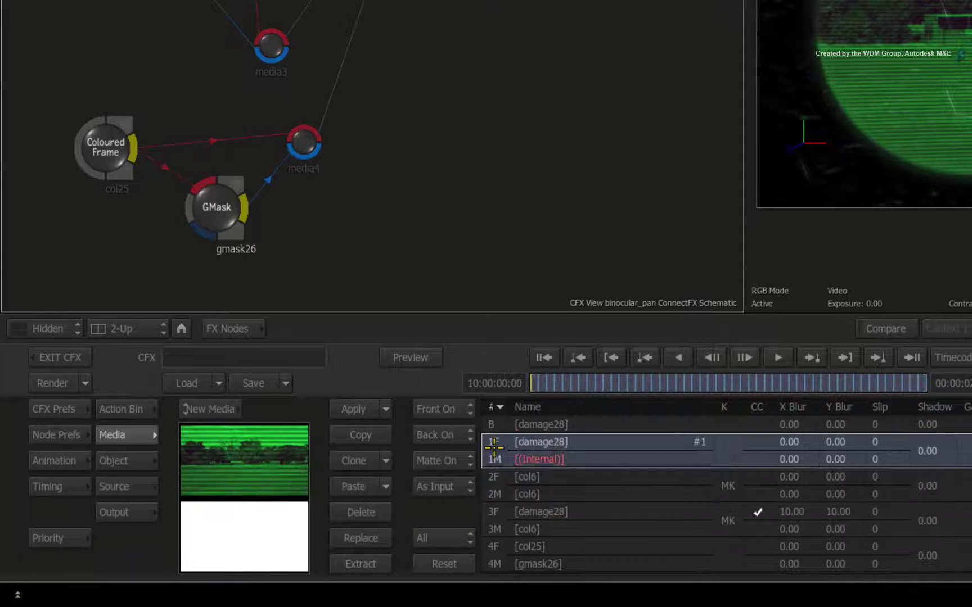
{"action": "left_click", "coordinate": [761, 441]}
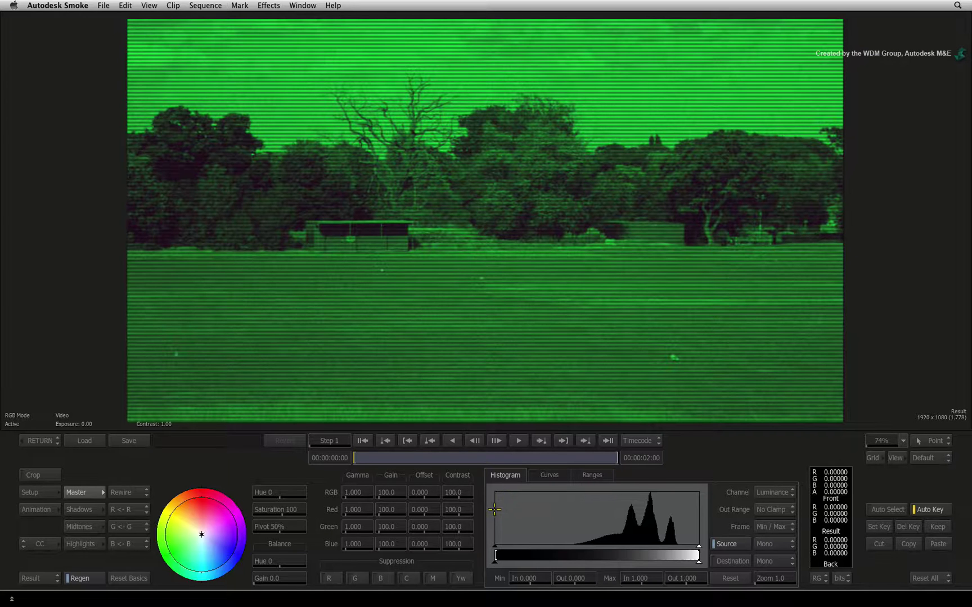
{"action": "key", "text": "F6"}
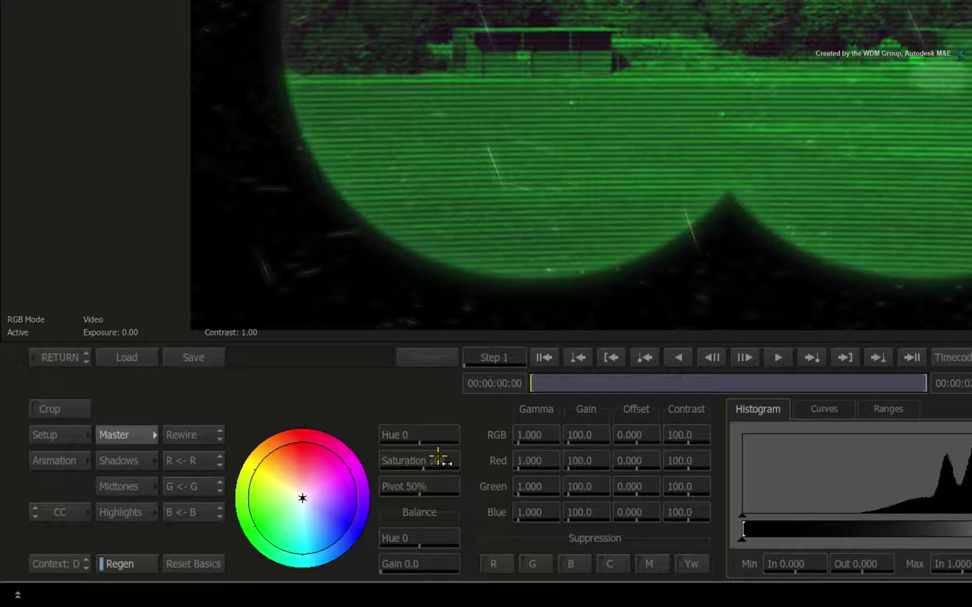
{"action": "left_click", "coordinate": [441, 460]}
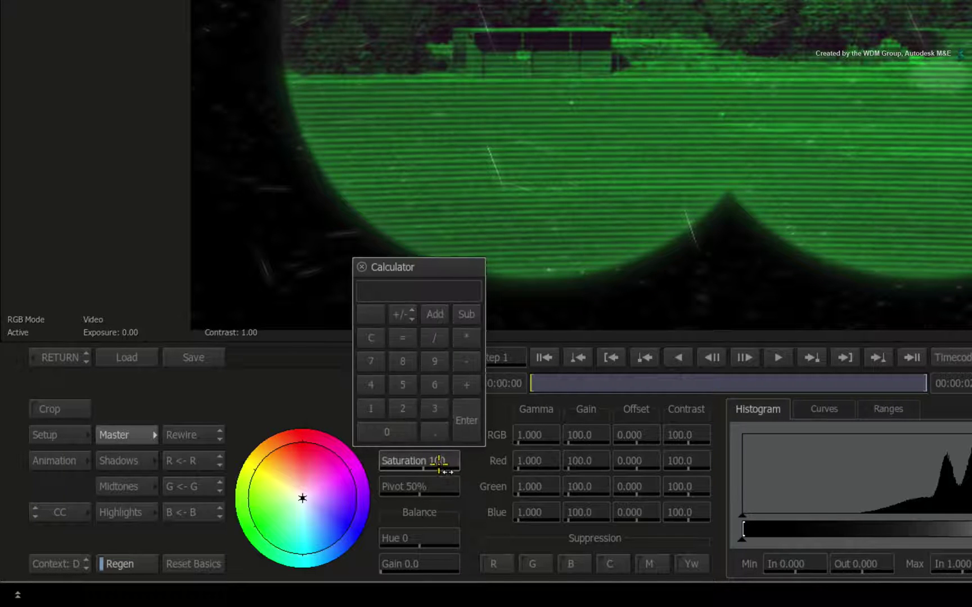
{"action": "type", "text": "50"}
{"action": "key", "text": "Return"}
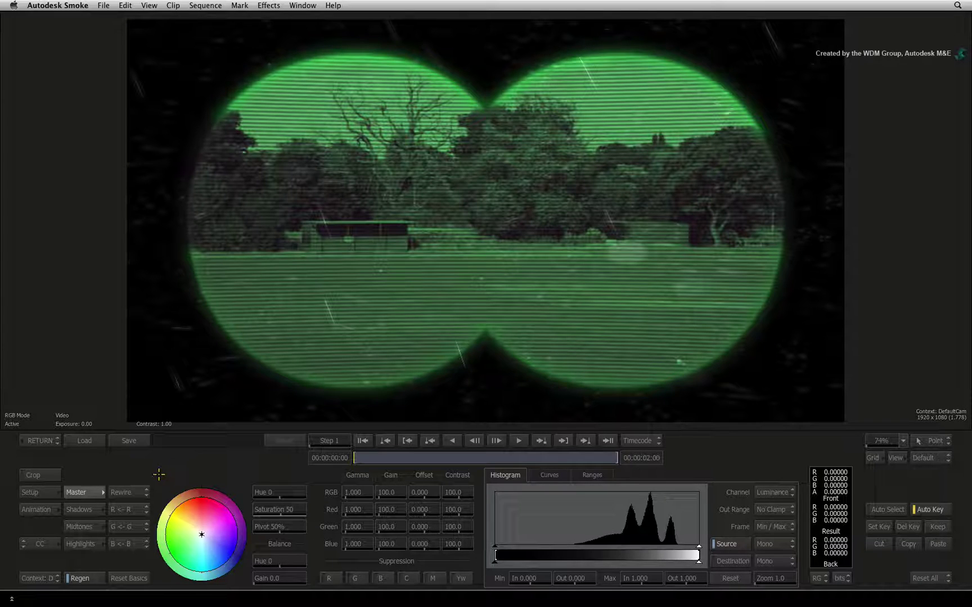
{"action": "left_click", "coordinate": [39, 440]}
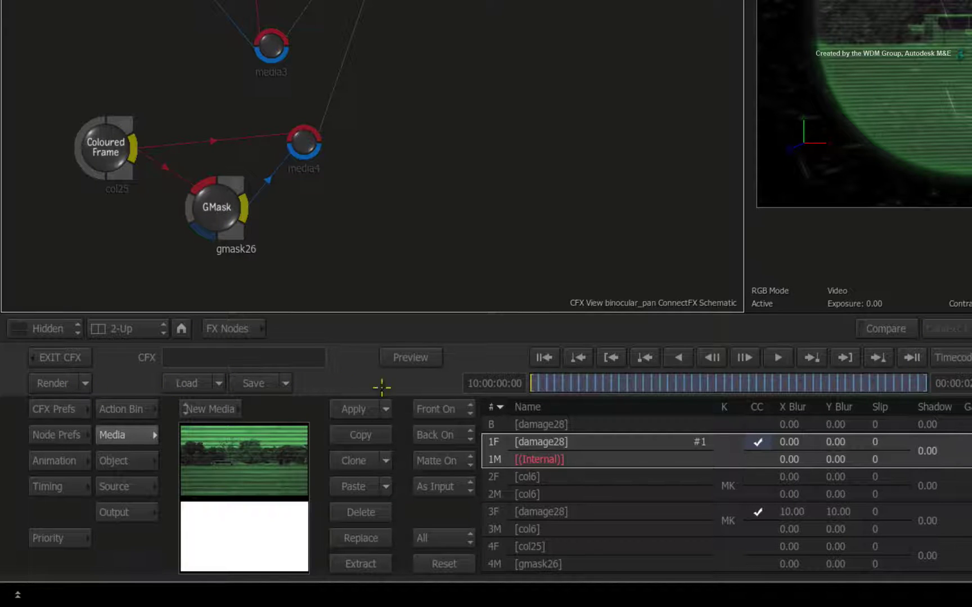
Add colour correction to scope-edge layer 3F with RGB gain 150.
{"action": "left_click", "coordinate": [495, 514]}
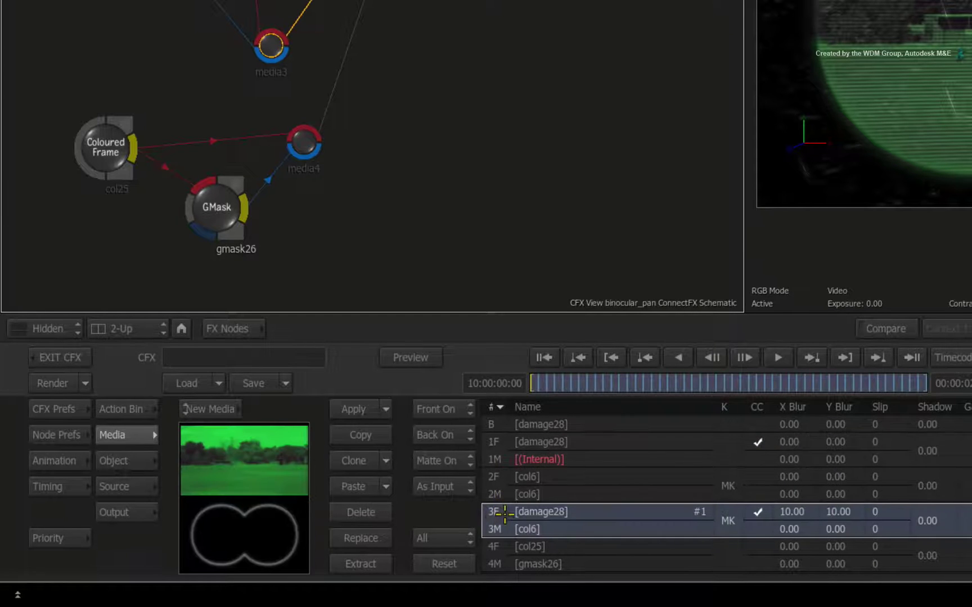
{"action": "double_click", "coordinate": [757, 512]}
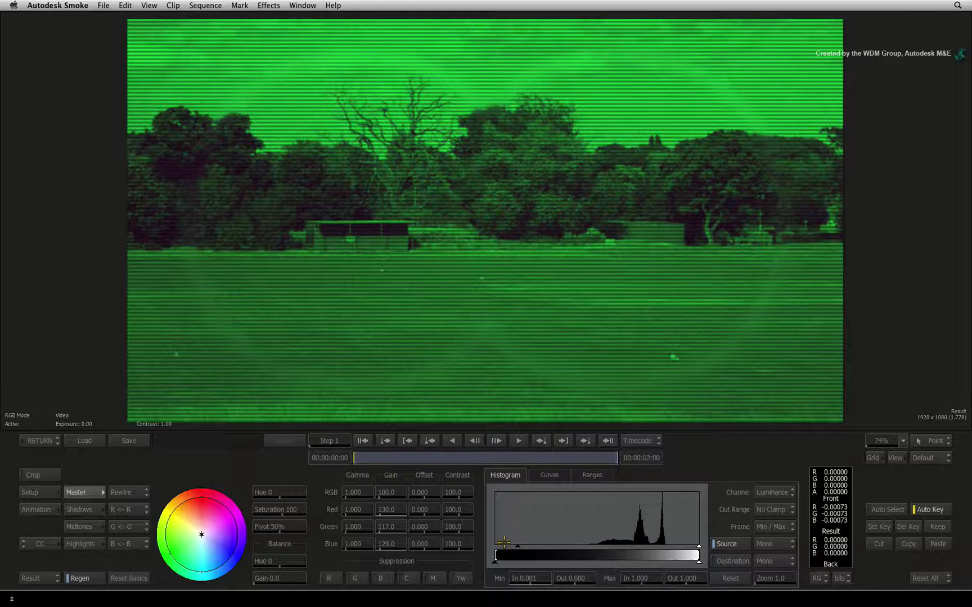
{"action": "key", "text": "F6"}
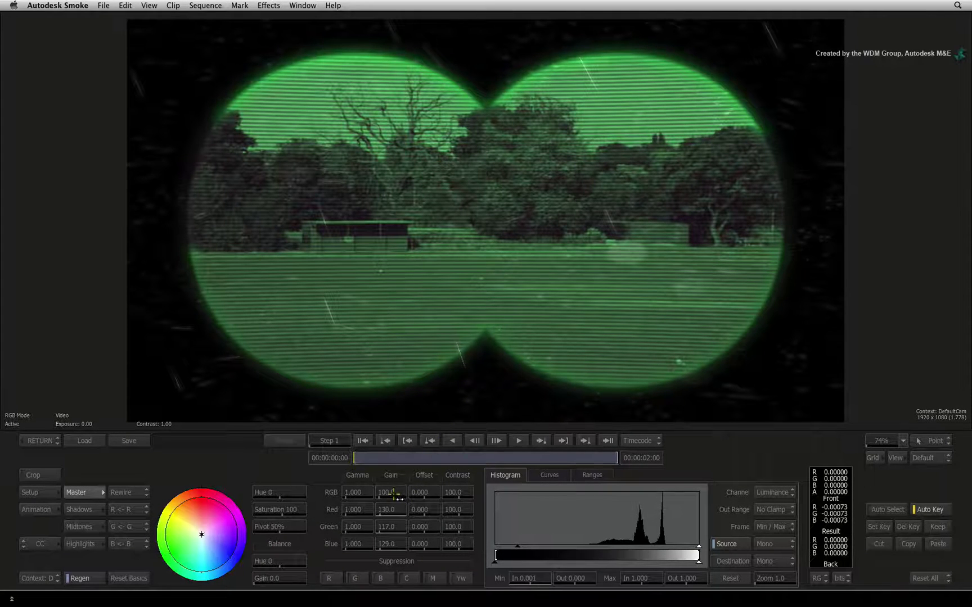
{"action": "left_click", "coordinate": [389, 493]}
{"action": "type", "text": "150"}
{"action": "key", "text": "Return"}
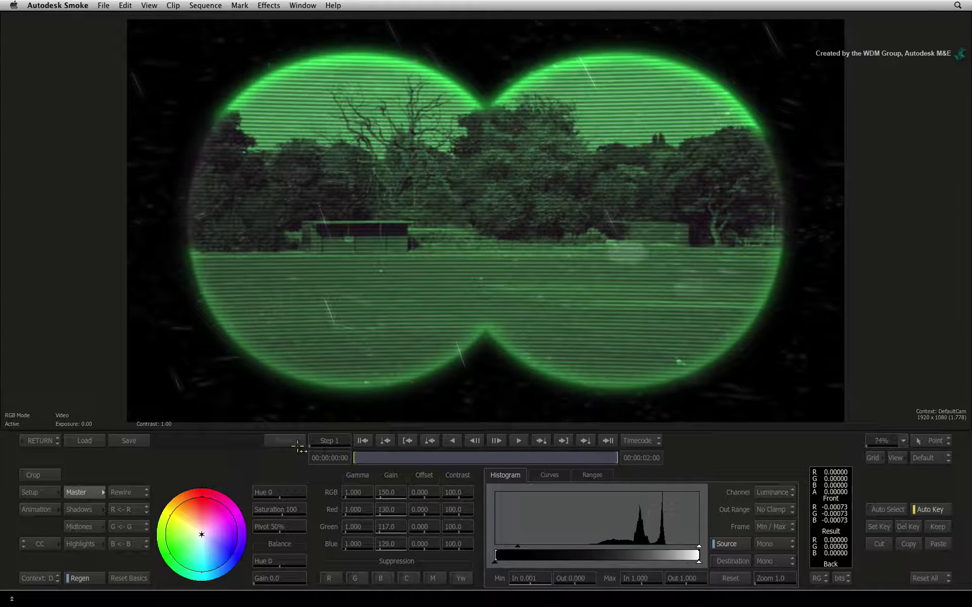
{"action": "left_click", "coordinate": [42, 442]}
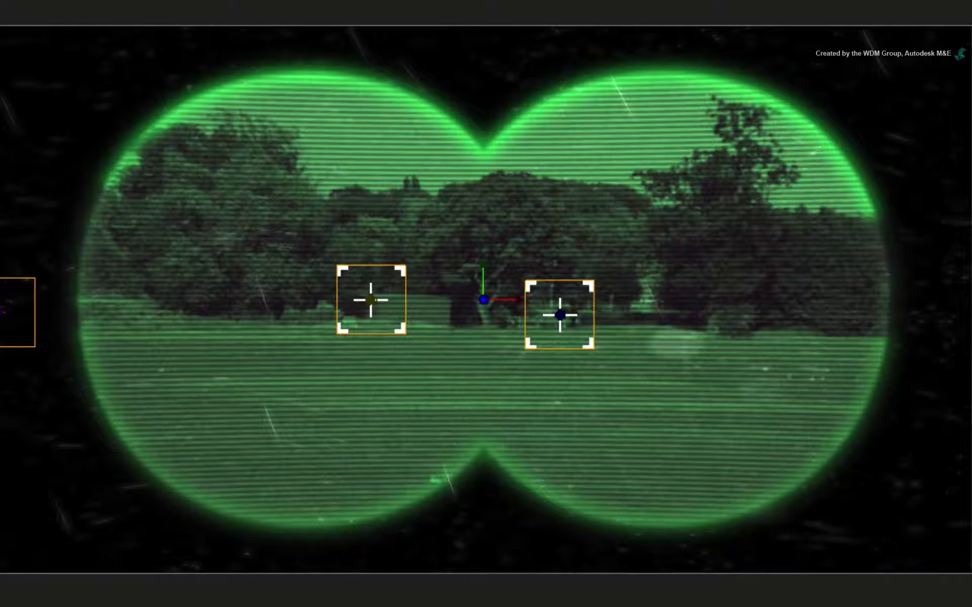
{"action": "key", "text": "Escape"}
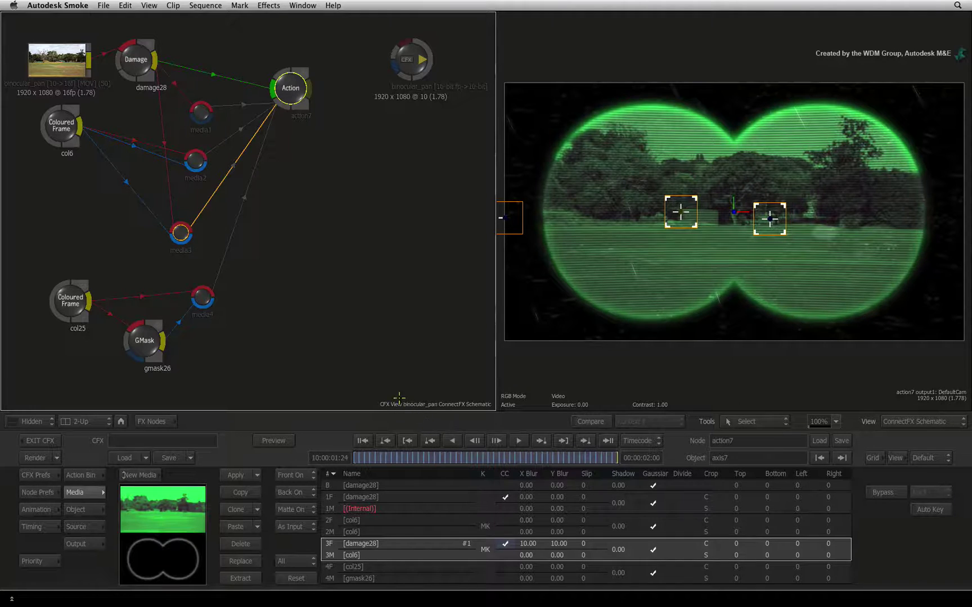
Make the col25 crosshair colour frame yellow and preview the Action composite full screen.
{"action": "double_click", "coordinate": [71, 297]}
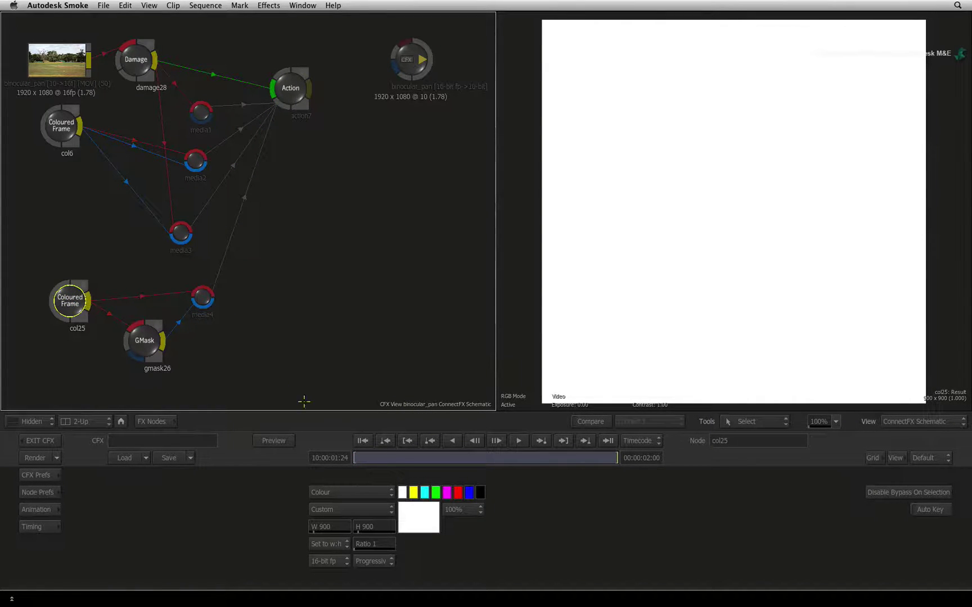
{"action": "left_click", "coordinate": [414, 492]}
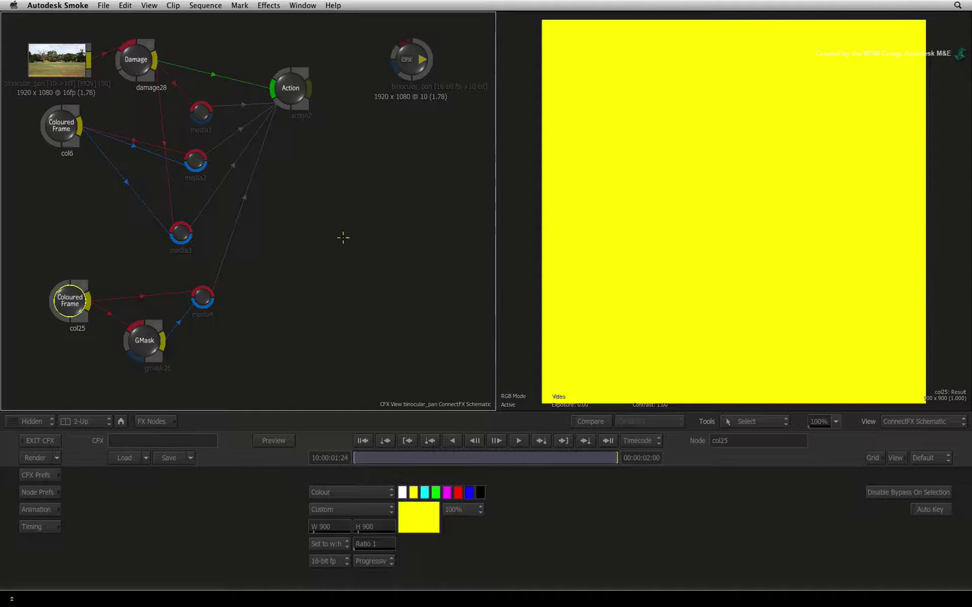
{"action": "double_click", "coordinate": [293, 80]}
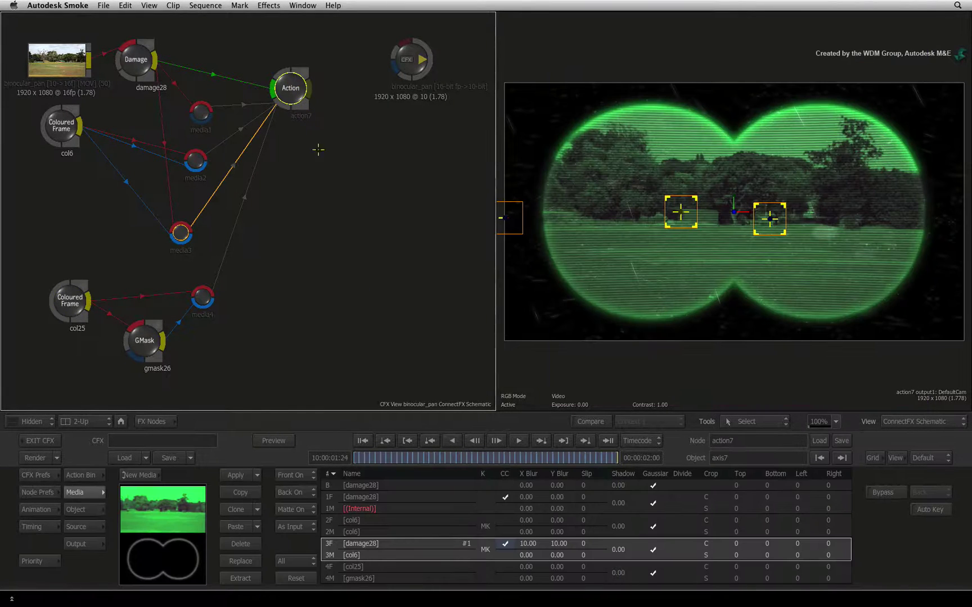
{"action": "key", "text": "ctrl+f"}
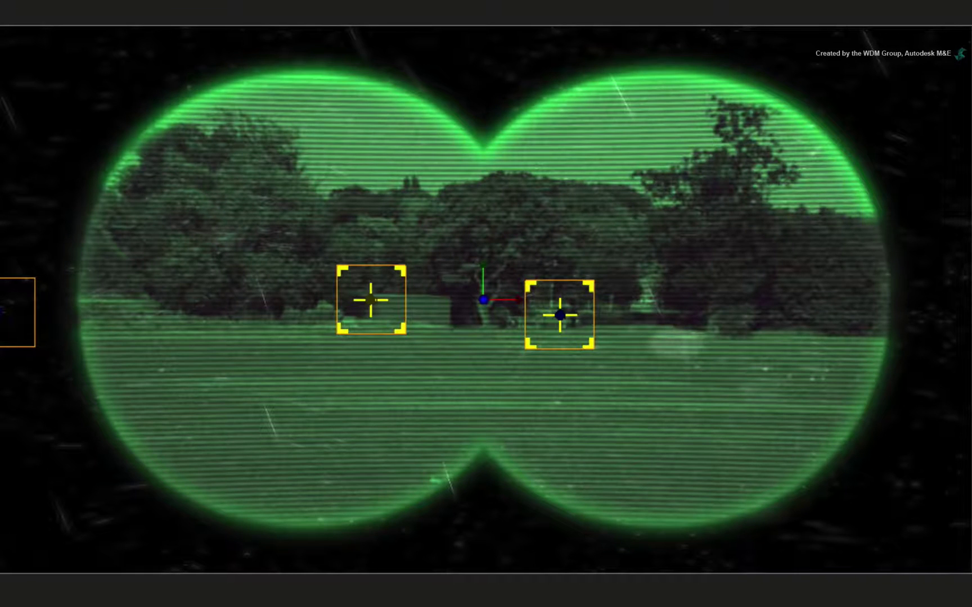
{"action": "key", "text": "ctrl+f"}
Connect the Action output to the CFX output and render the binocular_pan clip.
{"action": "left_click_drag", "start_coordinate": [659, 189], "coordinate": [860, 76]}
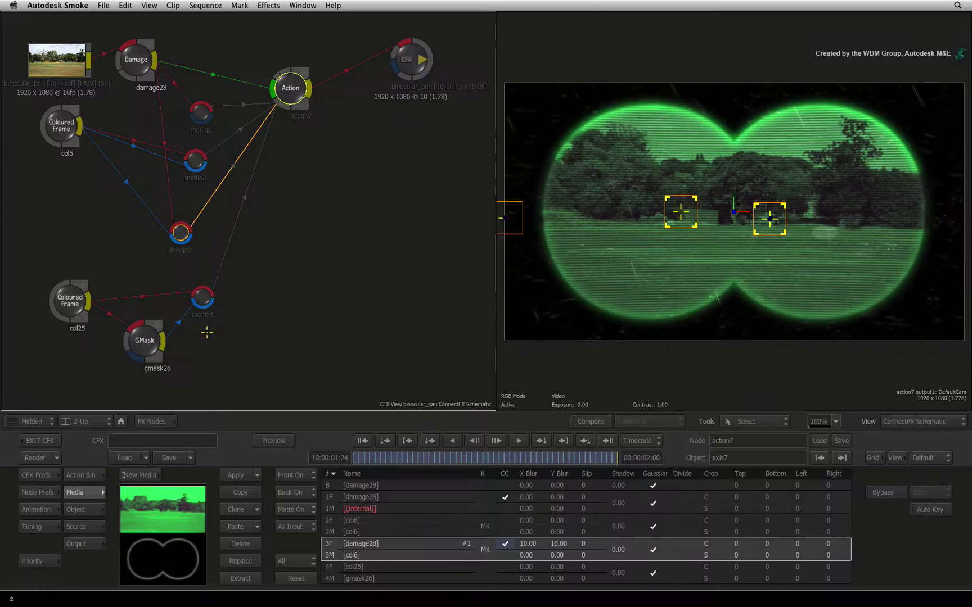
{"action": "left_click", "coordinate": [39, 440]}
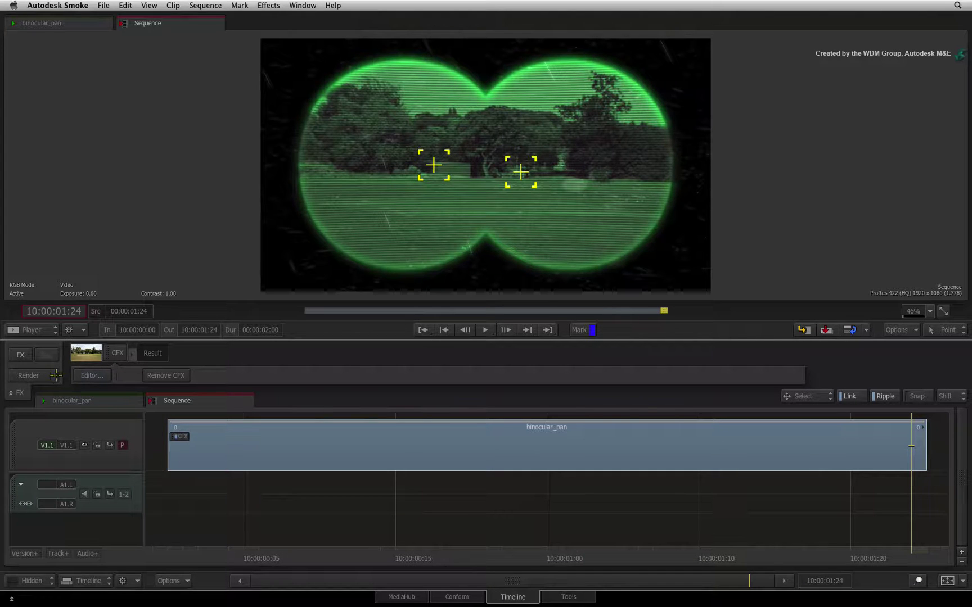
{"action": "left_click", "coordinate": [32, 376]}
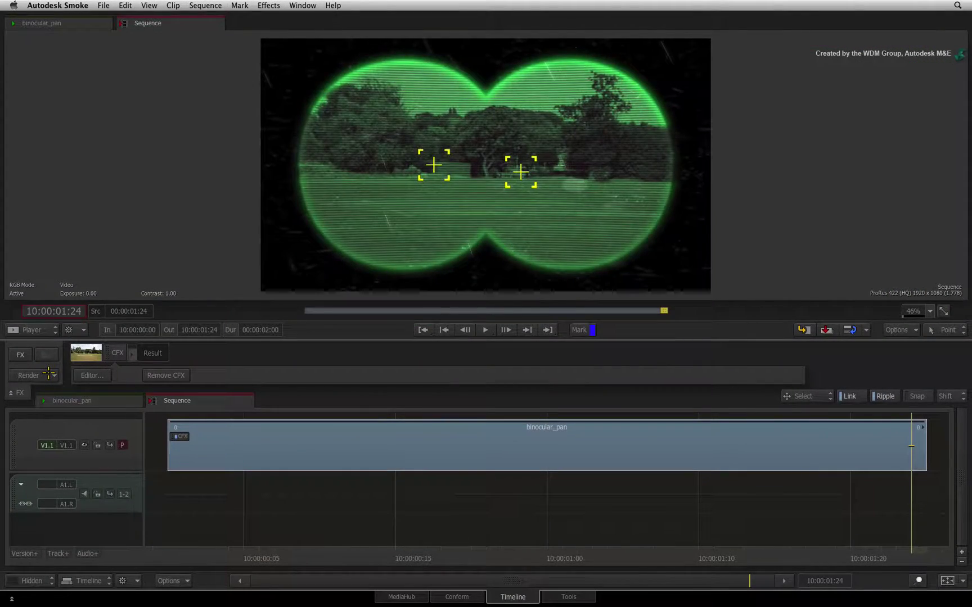
Play the rendered night-vision binocular clip in the full-screen player.
{"action": "key", "text": "ctrl+Escape"}
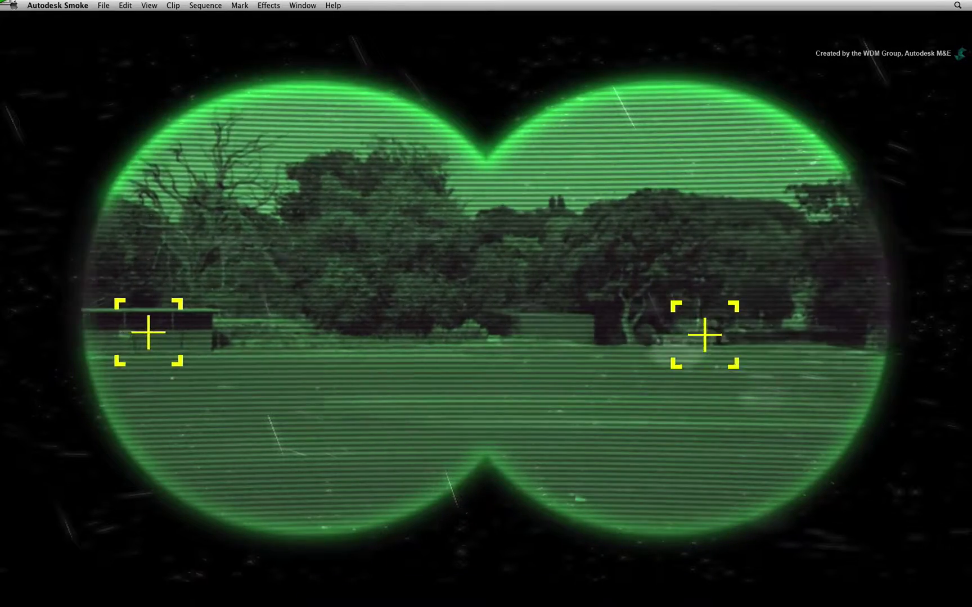